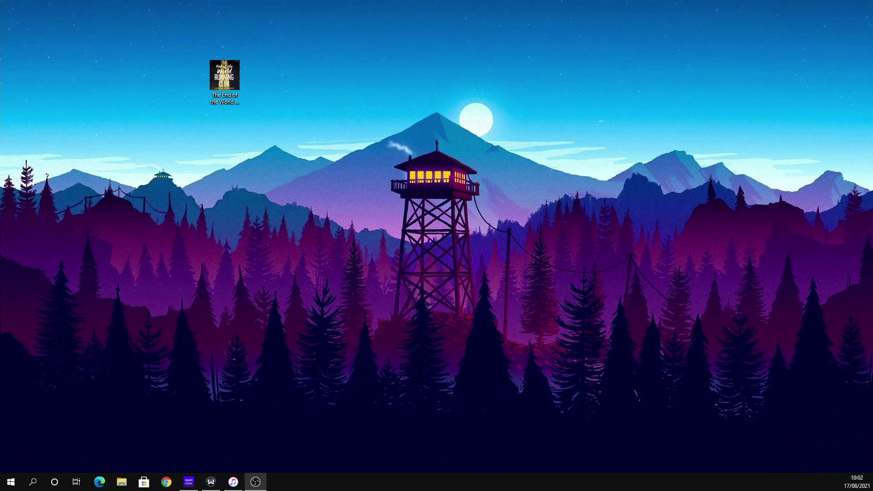
Switch to iTunes and shrink and reposition its window so the audiobook file on the desktop stays uncovered.
key(alt+Tab)
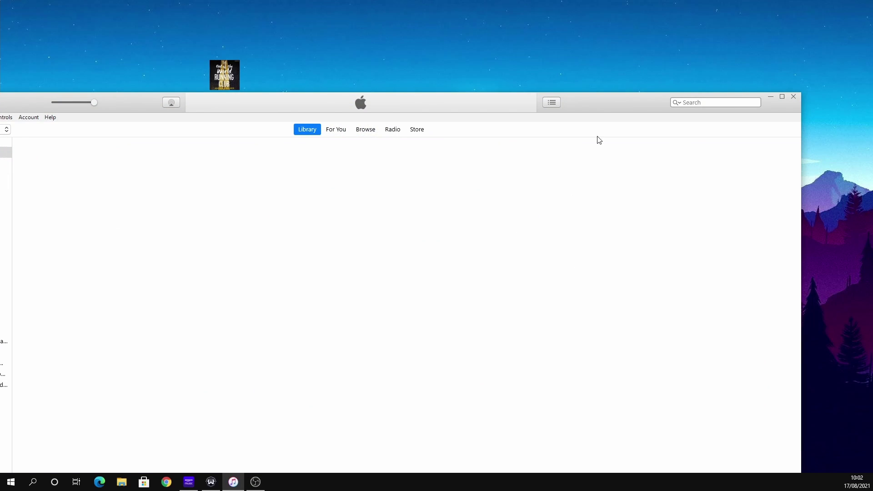
drag(590, 106, 742, 76)
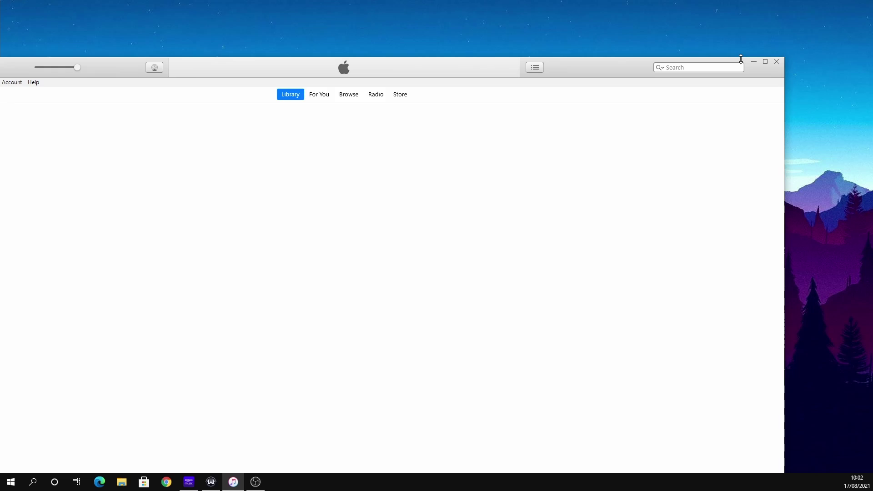
drag(740, 58, 732, 203)
drag(622, 208, 713, 89)
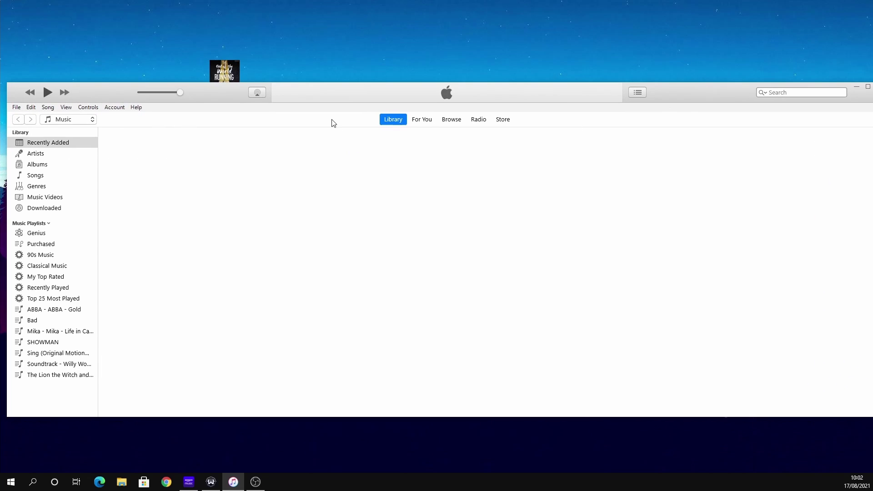
drag(7, 163, 440, 162)
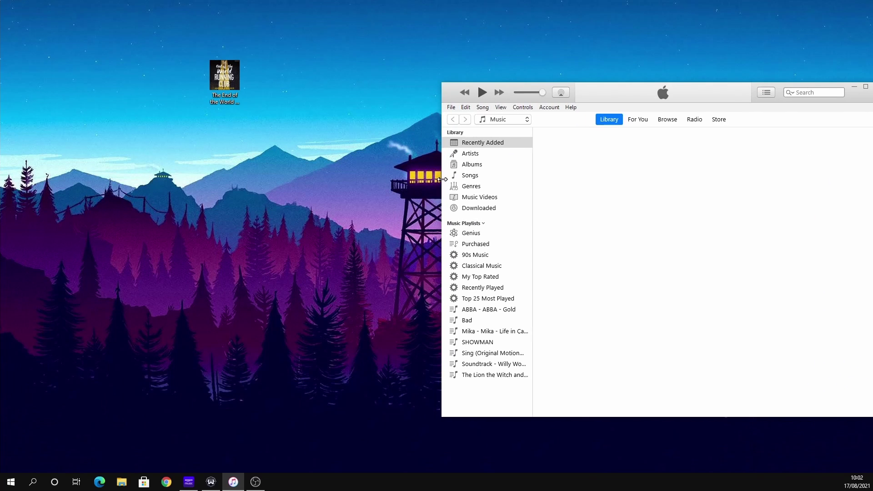
drag(609, 95, 537, 29)
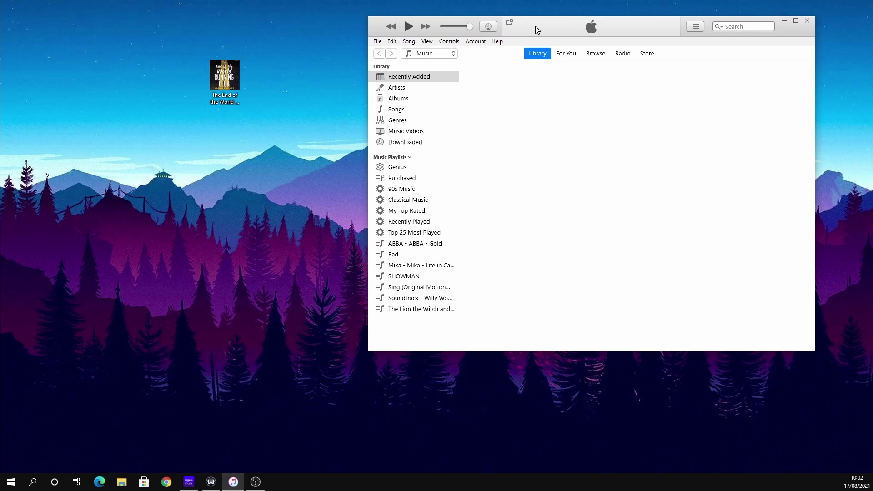
Add The End of the World Running Club from the desktop to the iTunes music library and create an AAC version of it.
drag(217, 80, 540, 138)
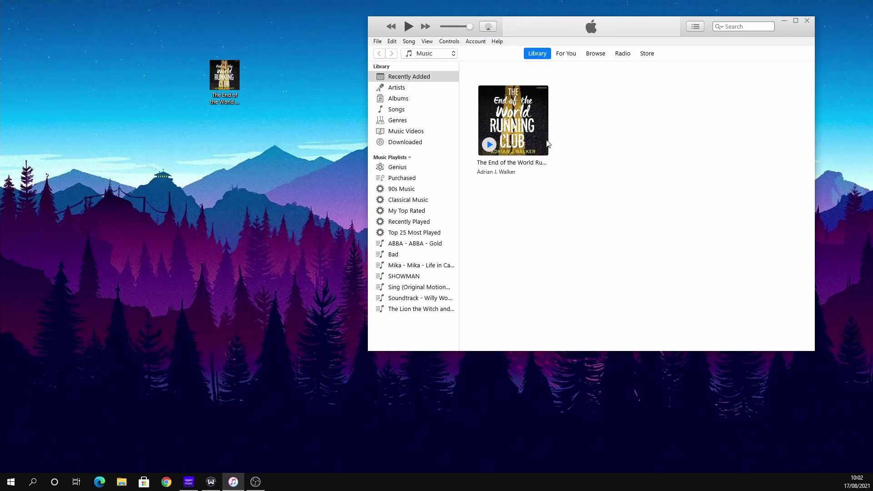
click(528, 93)
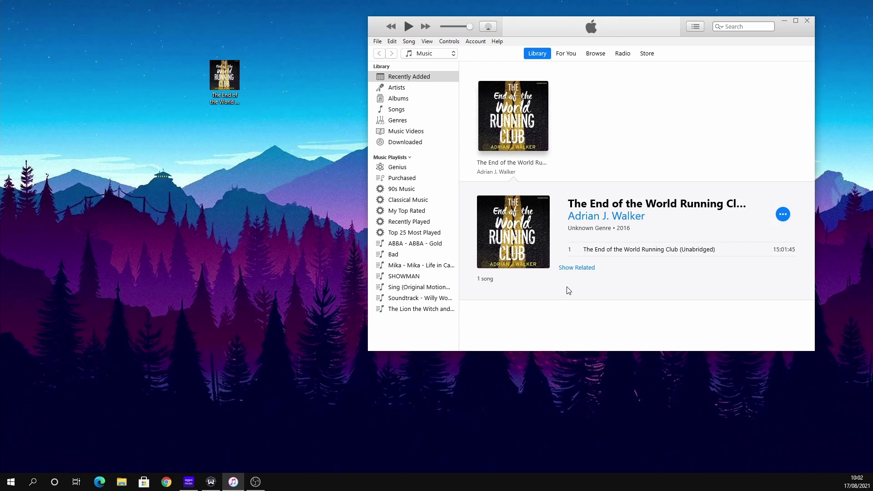
click(624, 251)
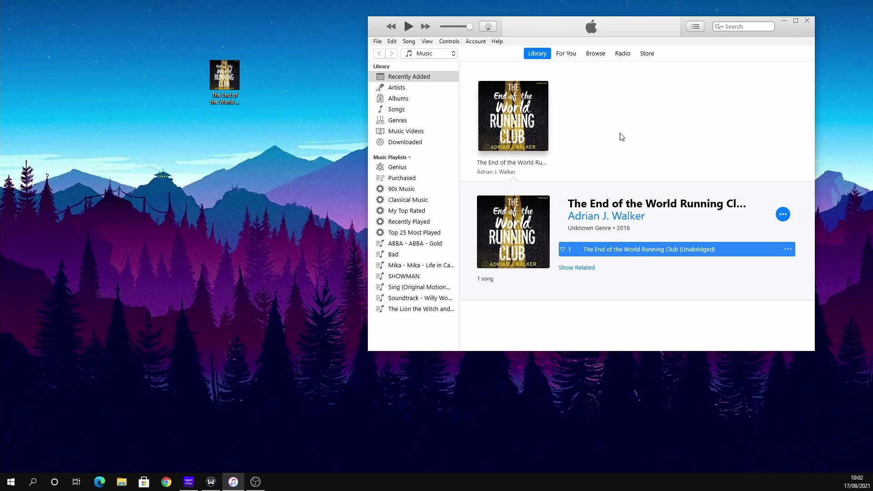
click(378, 41)
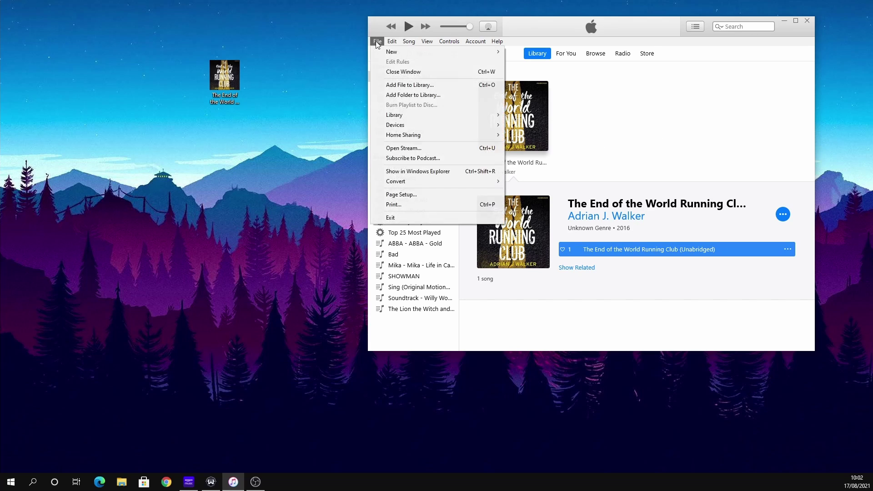
mouse_move(423, 181)
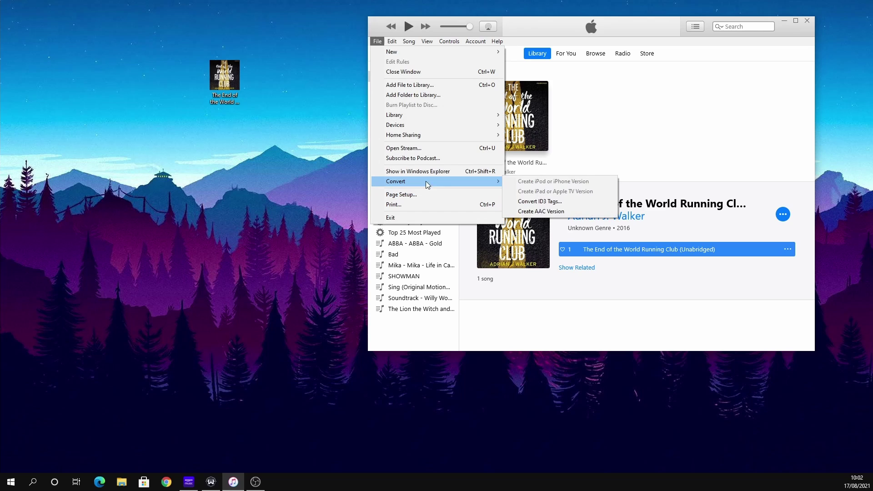
click(549, 215)
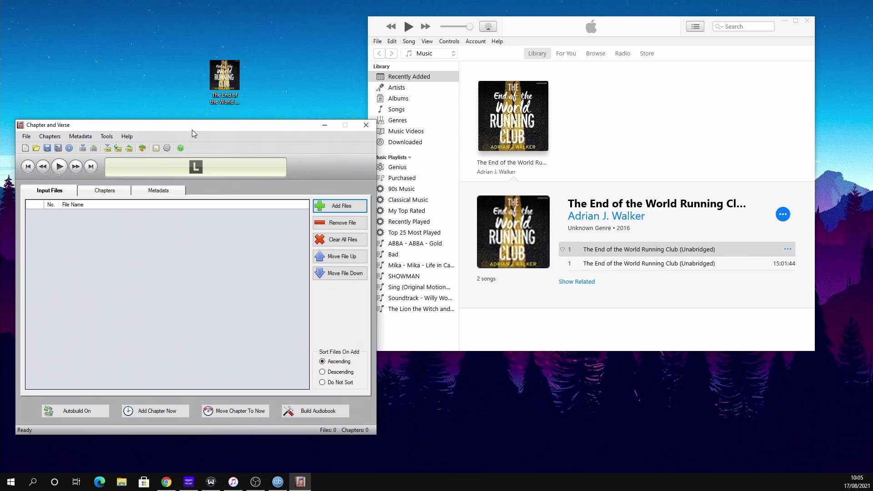
Show the converted AAC copy in Windows Explorer, move the file to the desktop and close the folder window.
click(616, 266)
right_click(616, 266)
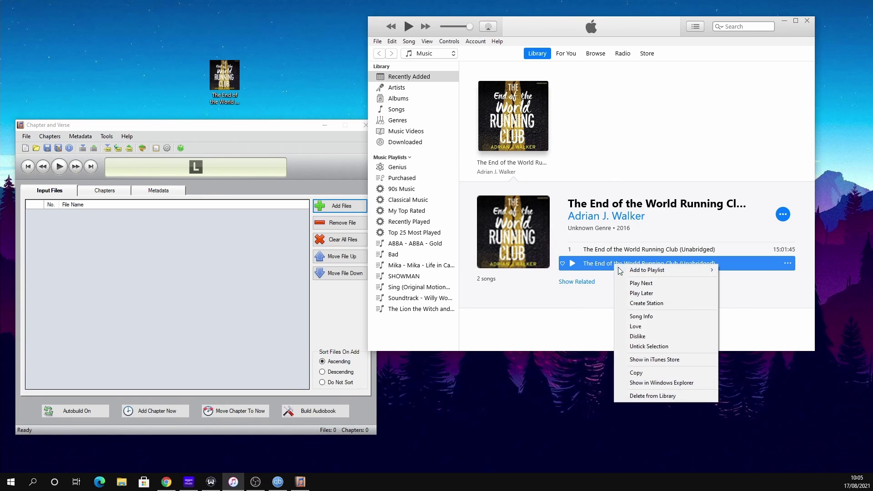
click(655, 387)
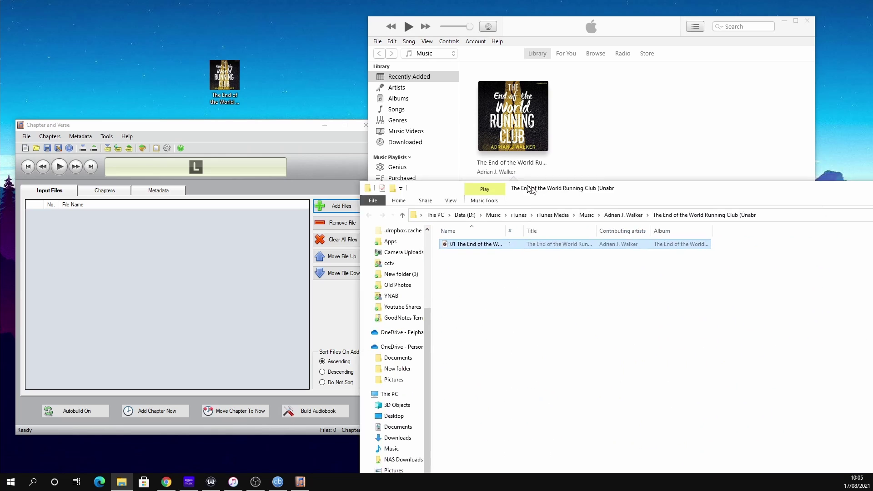
drag(542, 190, 425, 125)
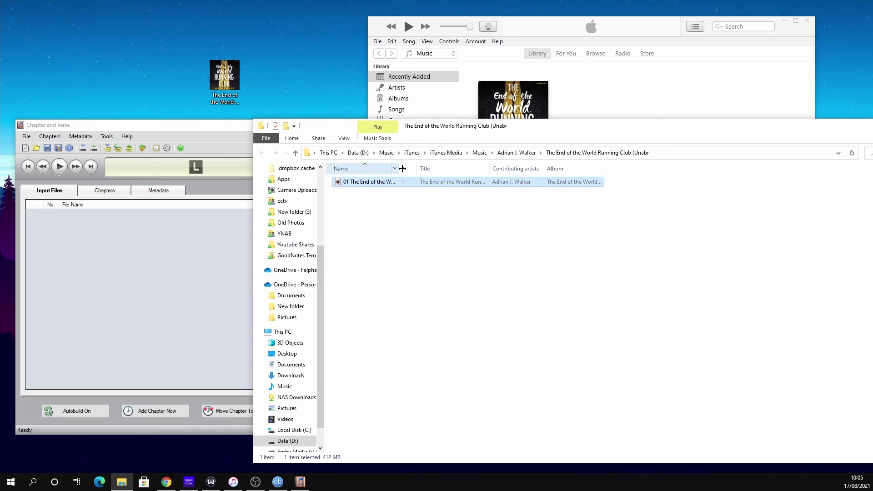
drag(399, 171, 293, 78)
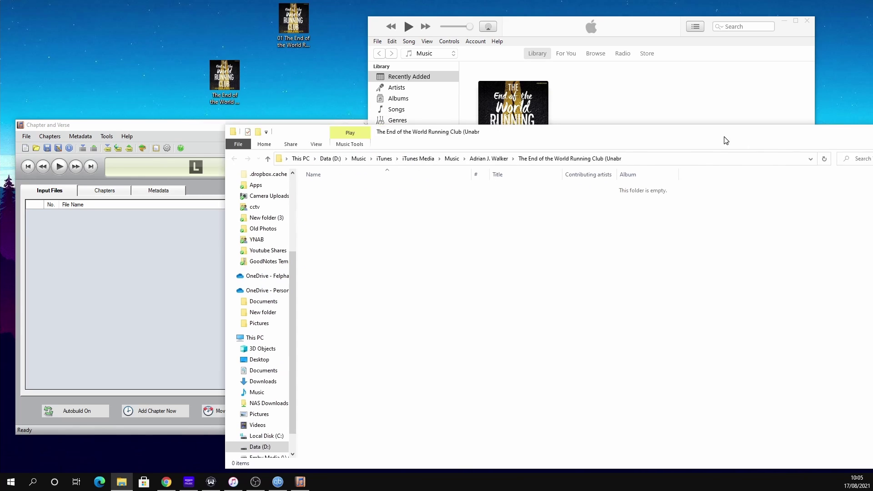
drag(725, 133, 434, 145)
click(717, 138)
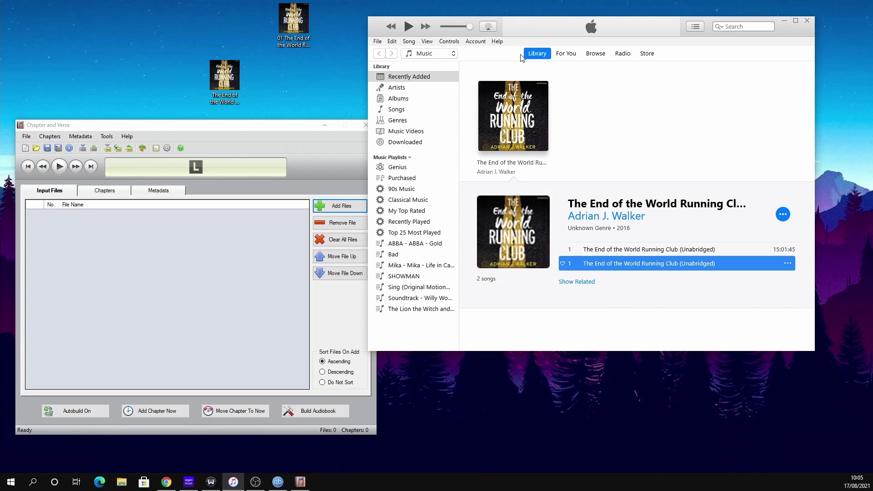
Delete the audiobook album from the iTunes library and the original audiobook file from the desktop.
drag(531, 20, 570, 20)
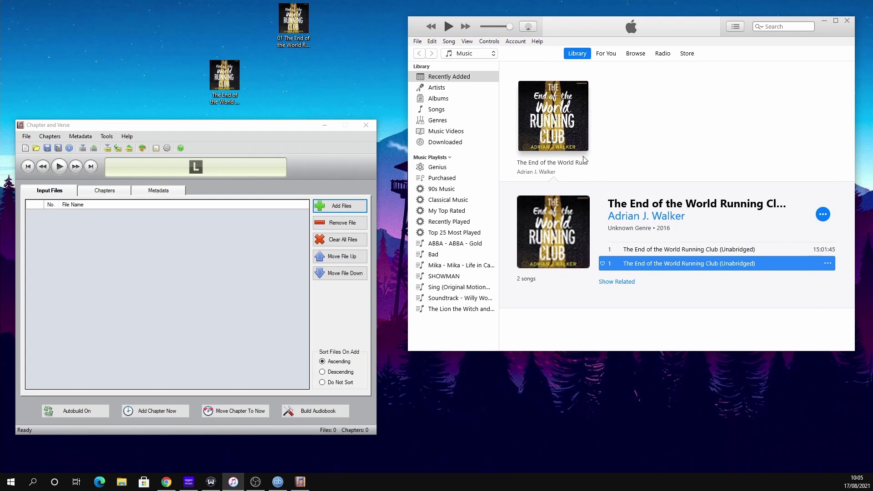
right_click(563, 125)
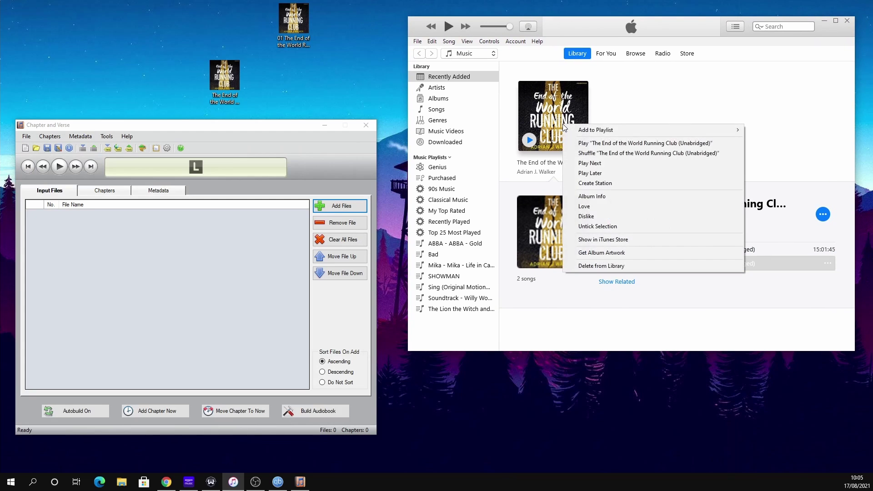
click(607, 266)
click(459, 201)
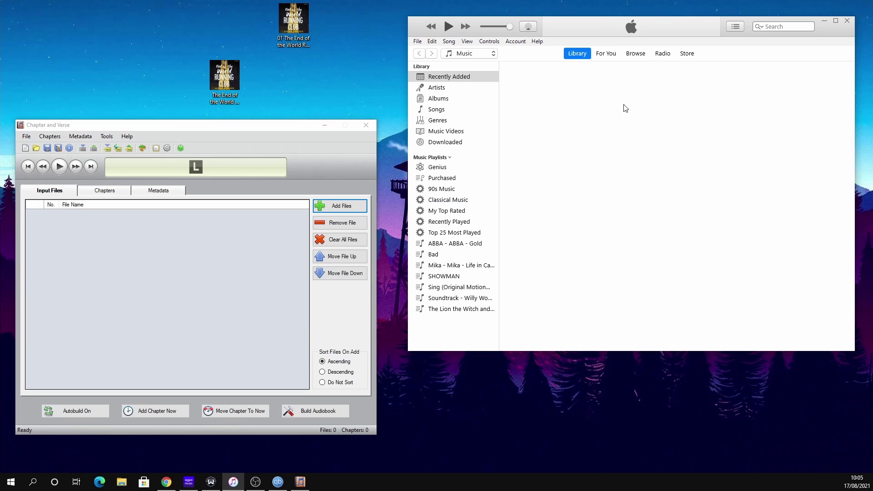
click(220, 80)
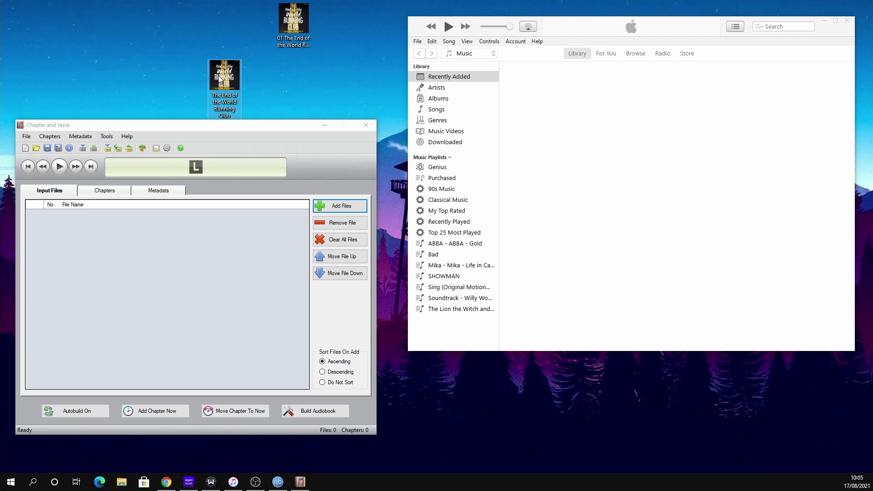
key(Delete)
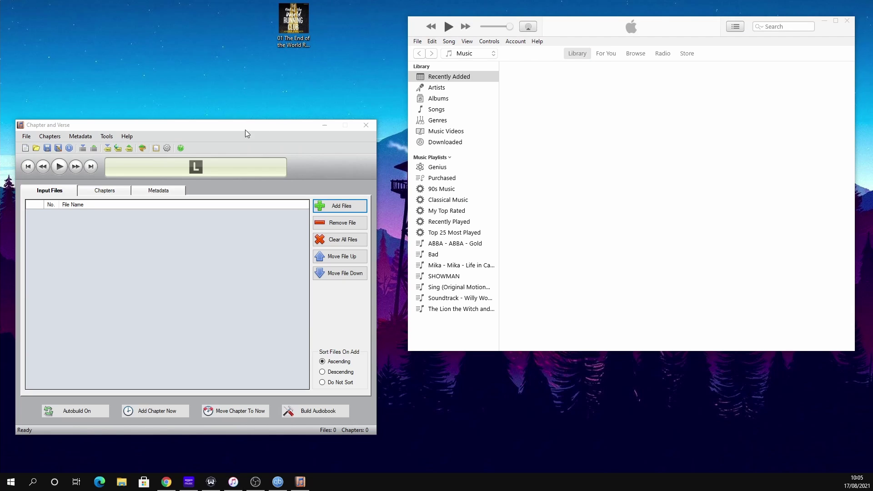
Add 01 The End of the World Running Club.m4a from the desktop to Chapter and Verse's input files, dismissing the duration warning.
drag(245, 131, 273, 95)
click(295, 31)
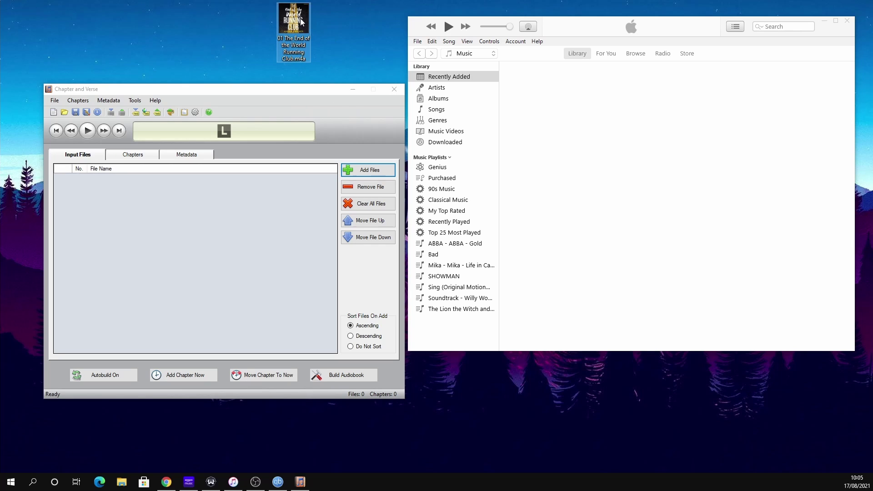
drag(301, 20, 224, 212)
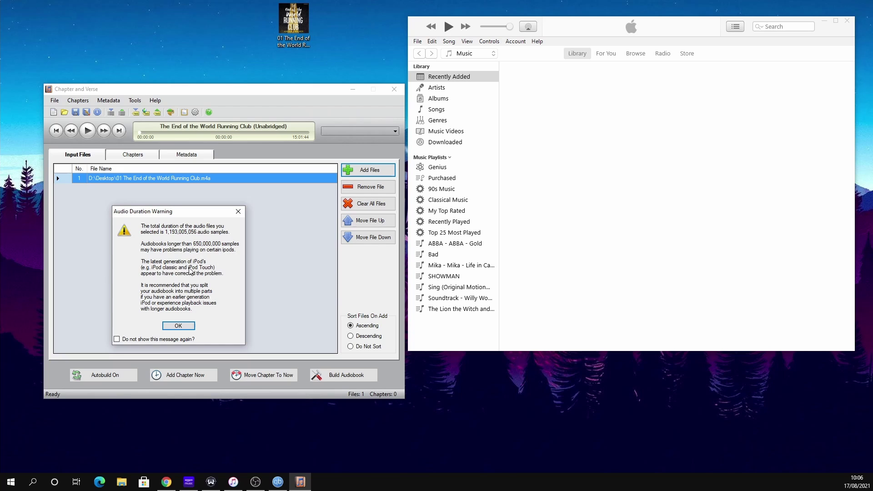
click(177, 326)
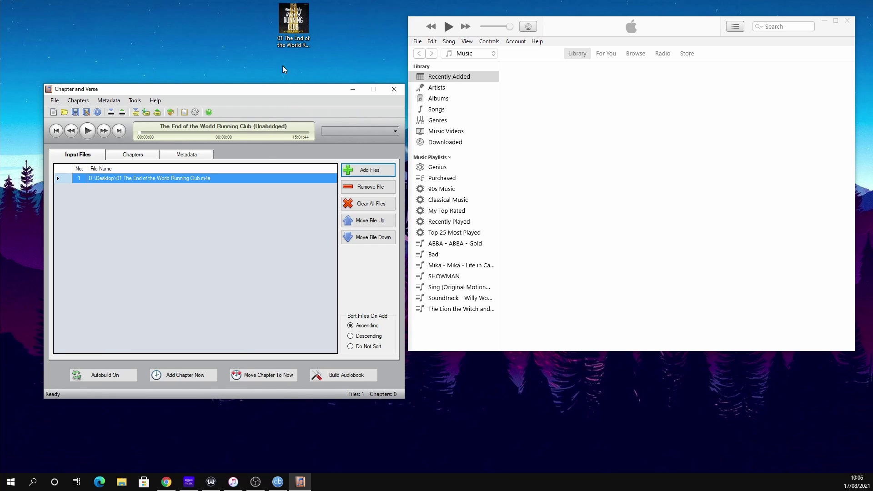
mouse_move(288, 89)
mouse_down()
mouse_move(271, 84)
mouse_move(275, 77)
mouse_up()
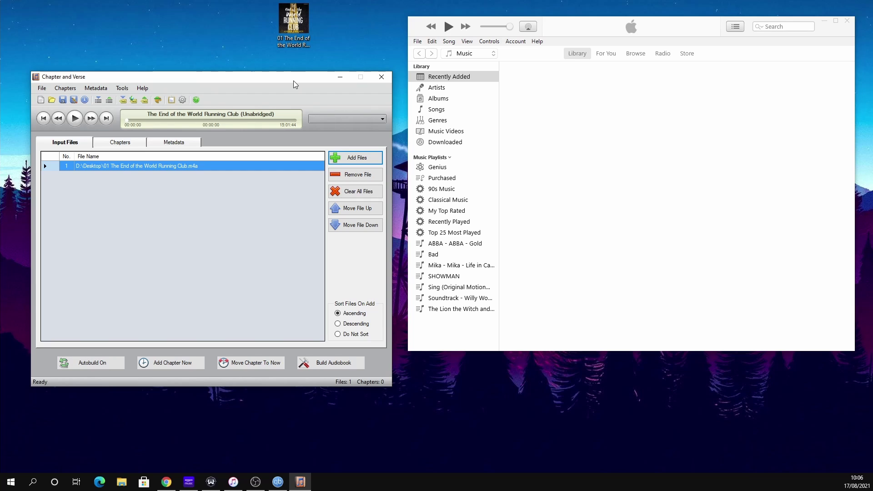
Set the chapter interval to 15 minutes, add chapters at that interval and review the generated list.
click(130, 145)
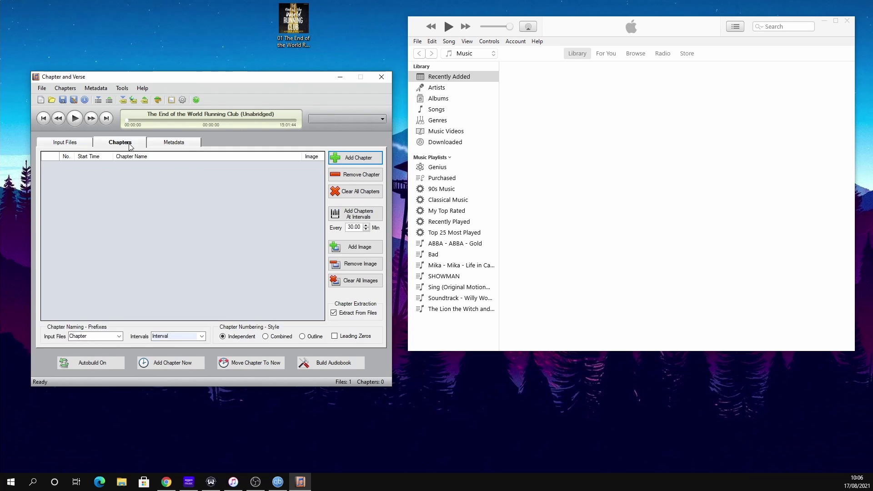
click(359, 228)
key(BackSpace)
key(BackSpace)
key(BackSpace)
key(BackSpace)
key(BackSpace)
text(15)
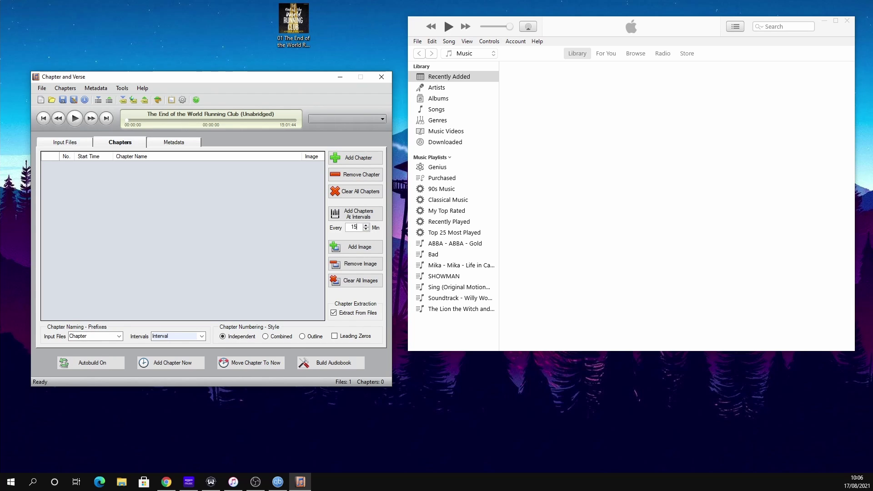
click(355, 218)
scroll(180, 196, down, 8)
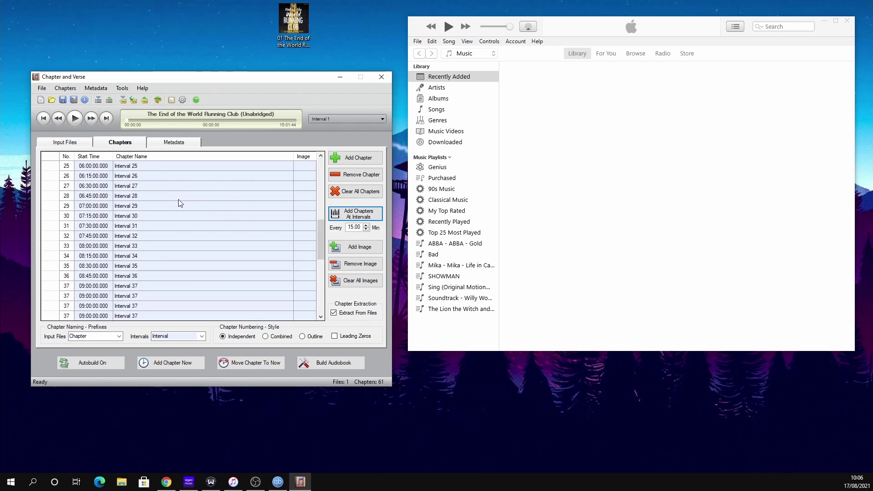
scroll(182, 207, down, 7)
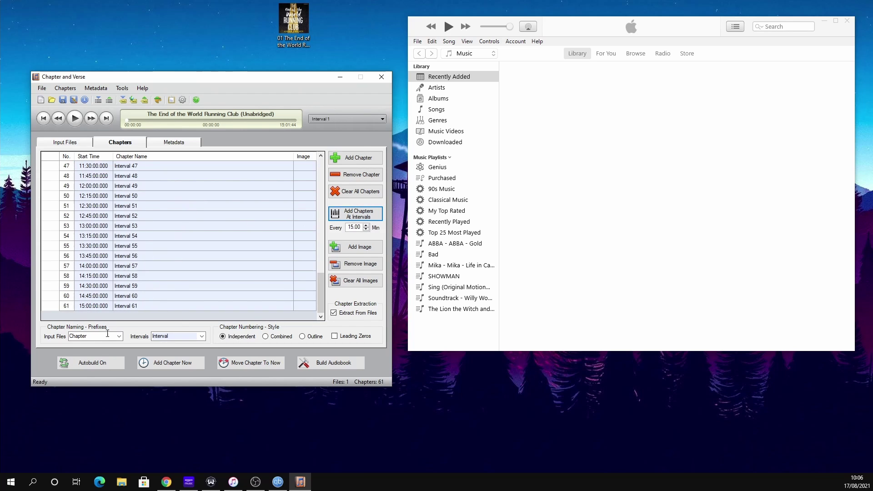
Set the naming prefix for interval chapters to Chapter.
scroll(150, 291, up, 15)
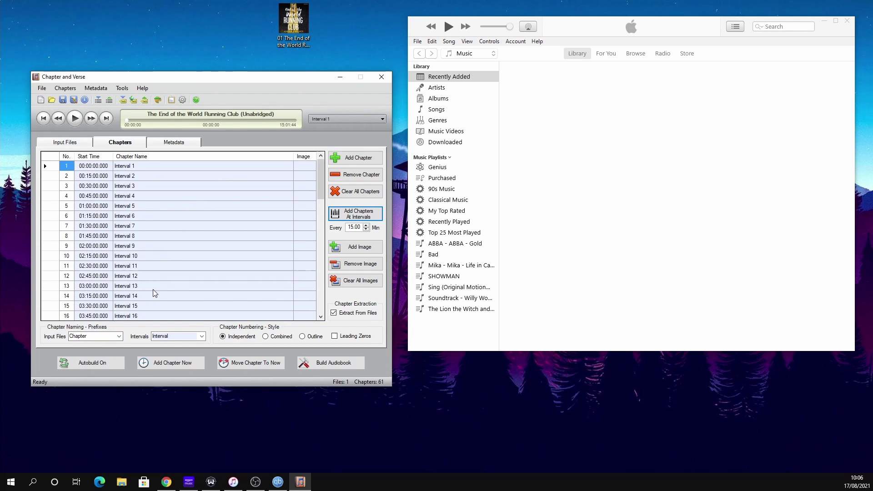
click(202, 337)
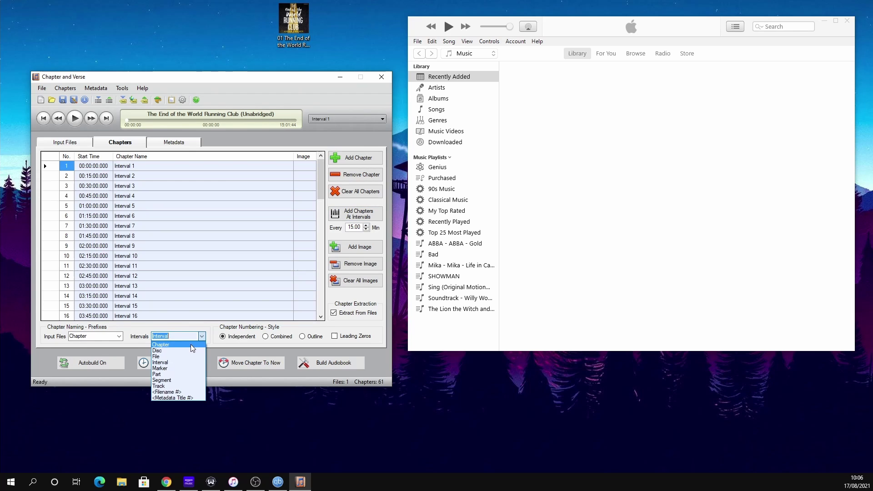
click(177, 345)
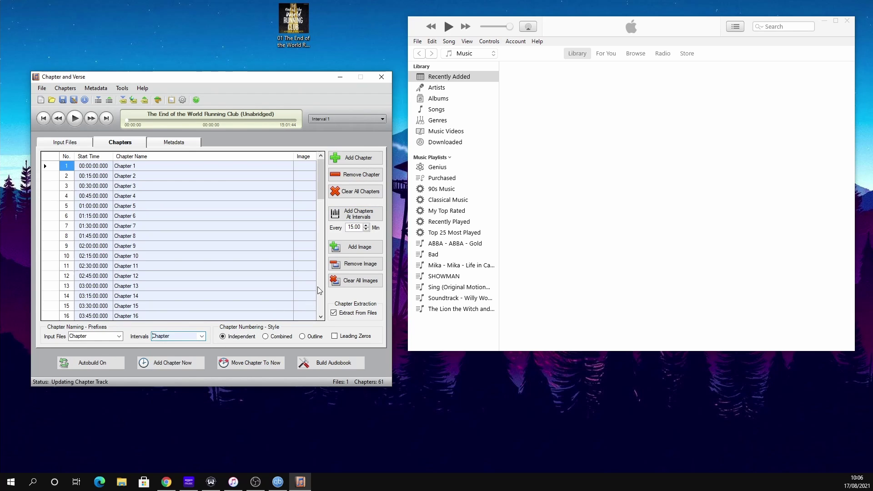
Clear all chapters from the audiobook's chapter list.
click(146, 217)
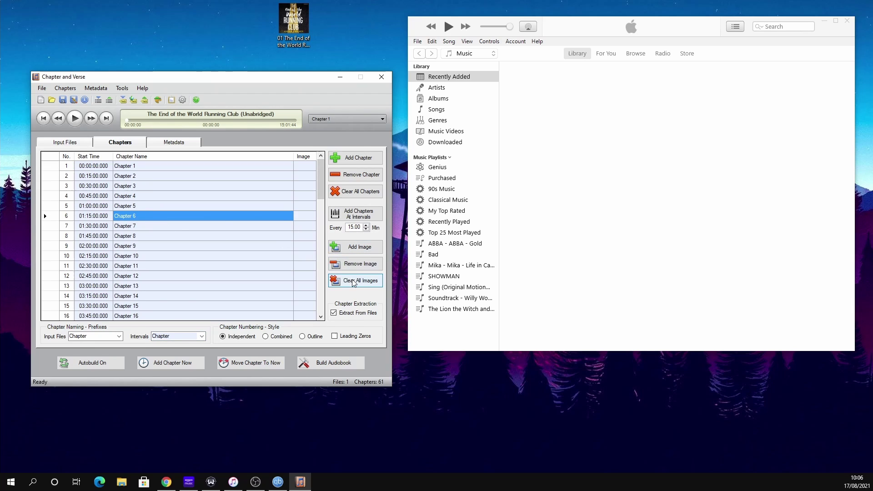
key(ctrl+a)
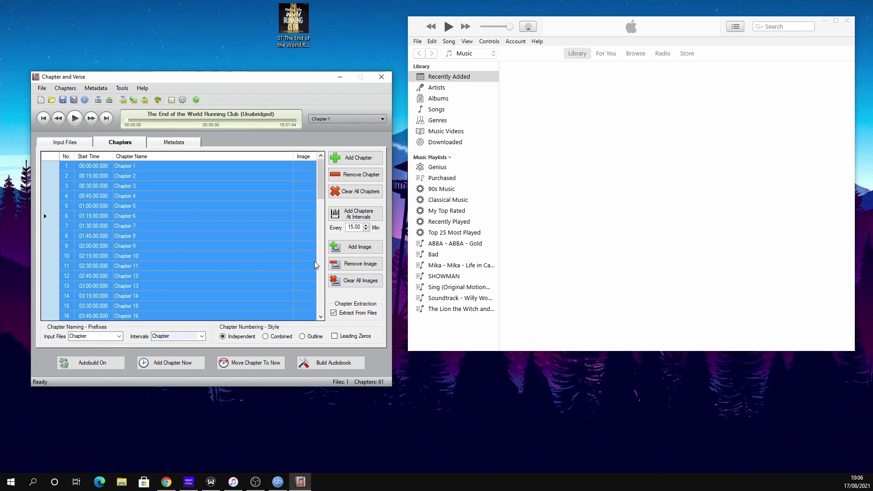
click(357, 191)
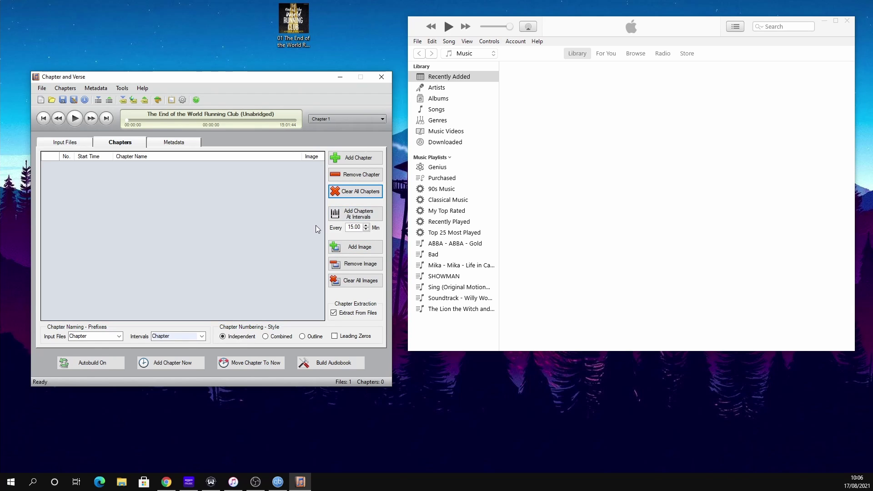
Add chapters at 15-minute intervals and build the audiobook as The End of the World Running Club (Unabridged).m4b in the desktop's completed m4b folder.
click(357, 218)
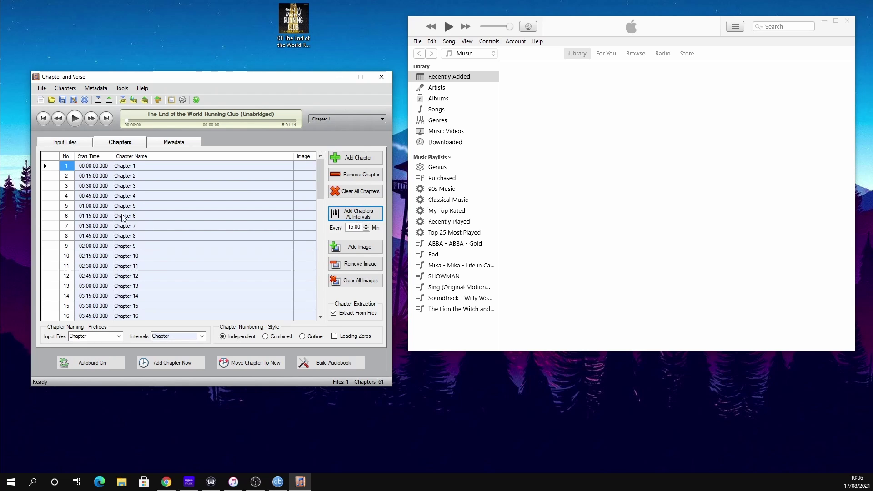
click(170, 144)
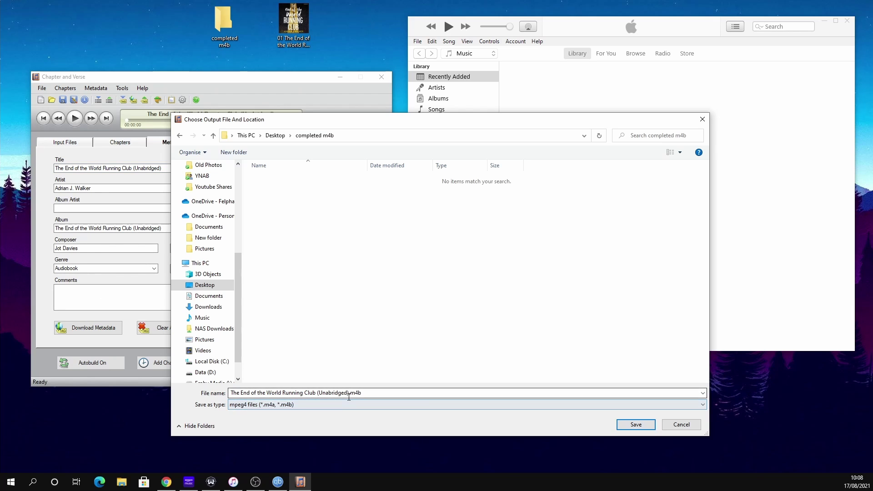
click(636, 425)
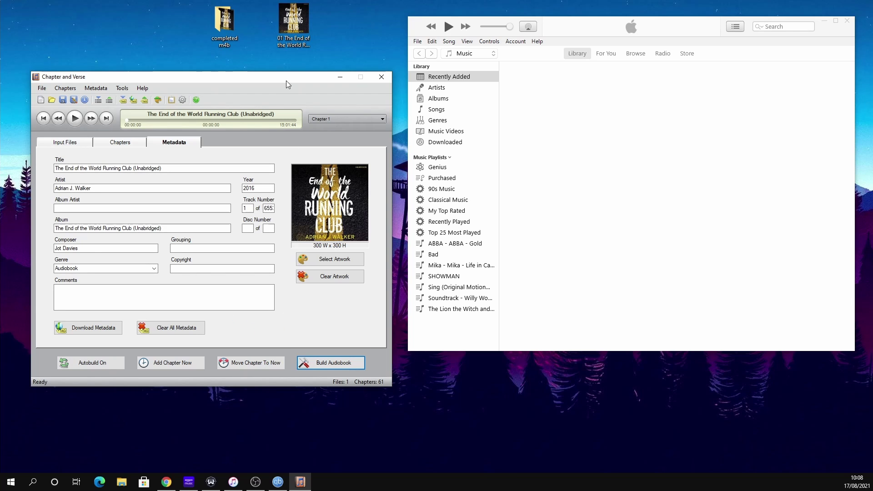
Check the built file's full name and extension in the desktop's completed m4b folder, widening the Name column, and close the folder.
click(226, 21)
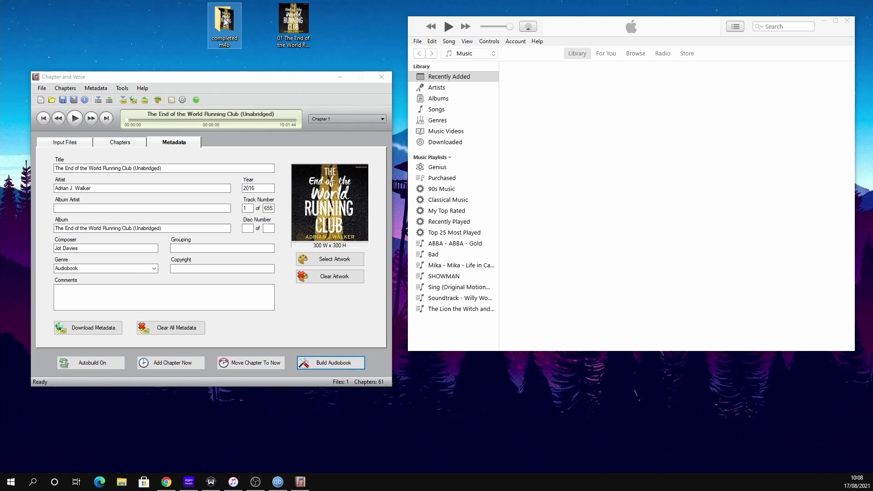
double_click(226, 22)
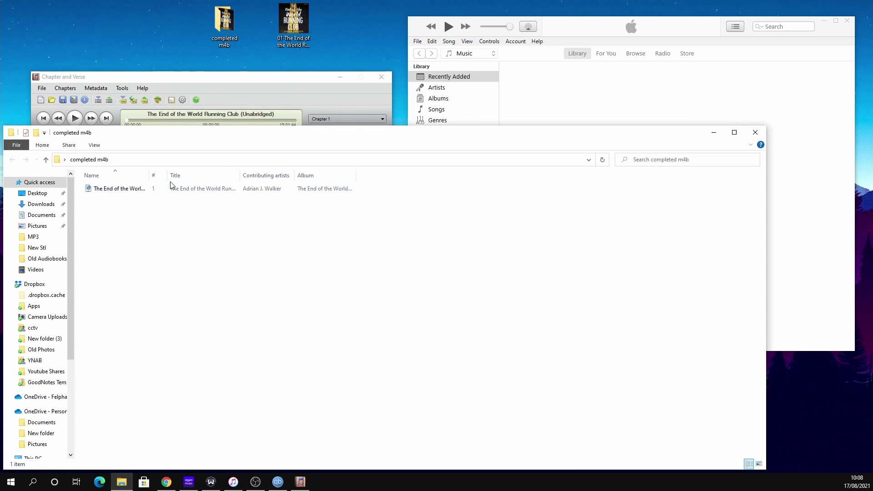
drag(150, 175, 364, 177)
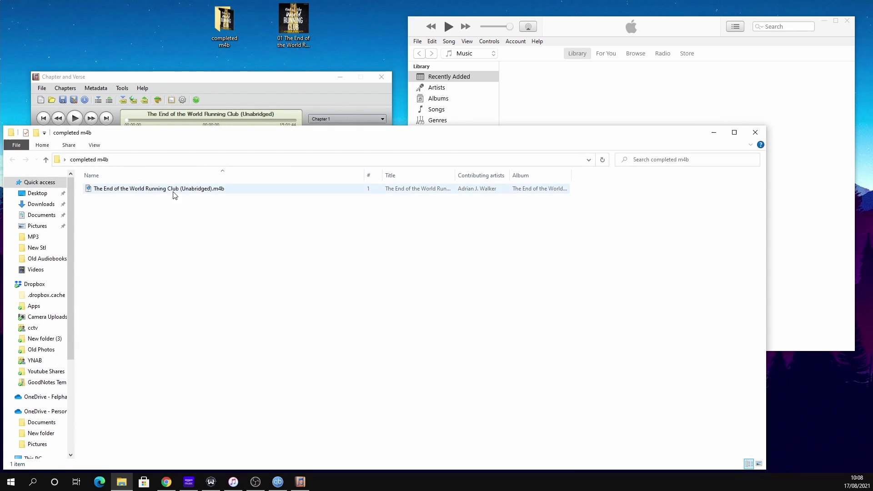
click(761, 133)
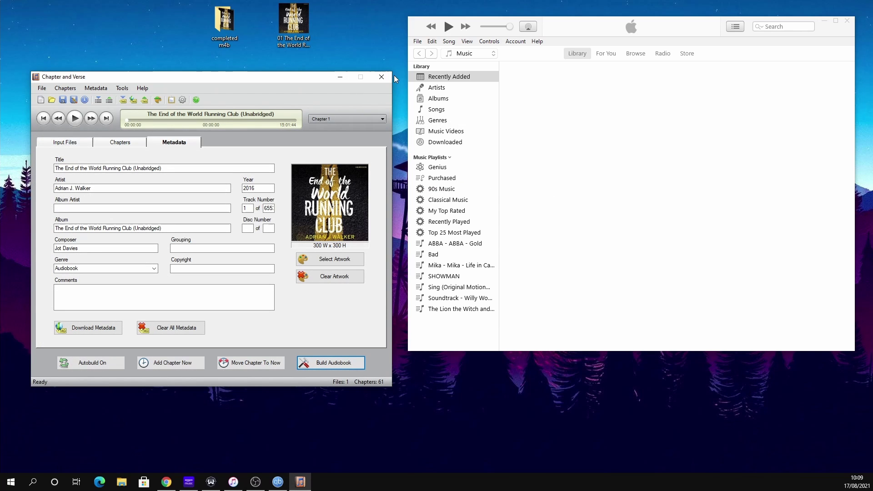
Close Chapter and Verse without saving the changes to the current project.
click(380, 76)
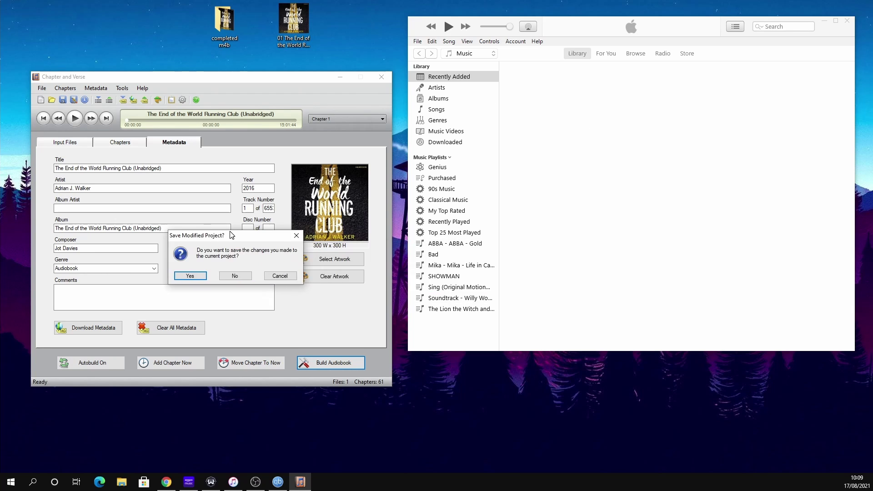
click(319, 330)
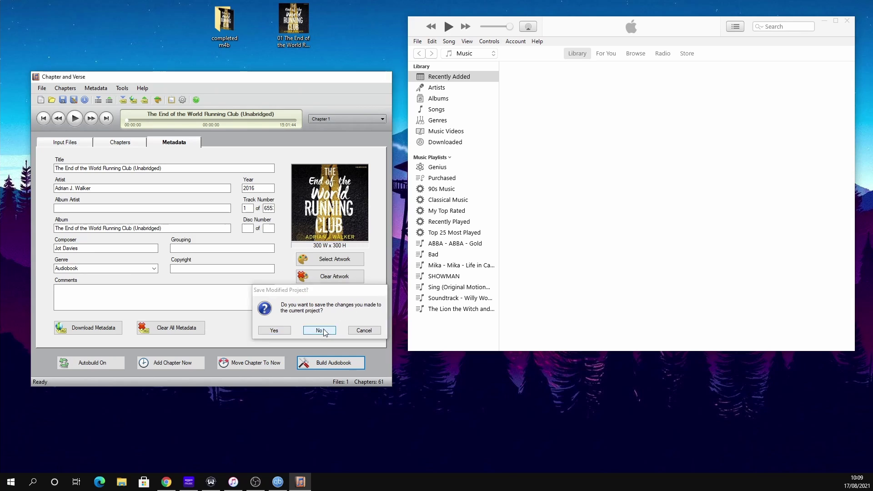
Select the source audiobook file on the desktop and open a File Explorer window.
click(294, 22)
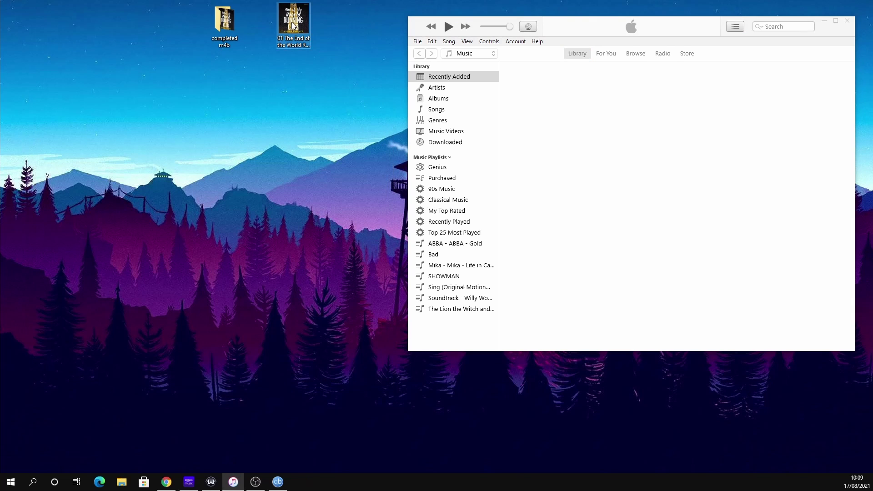
key(super+e)
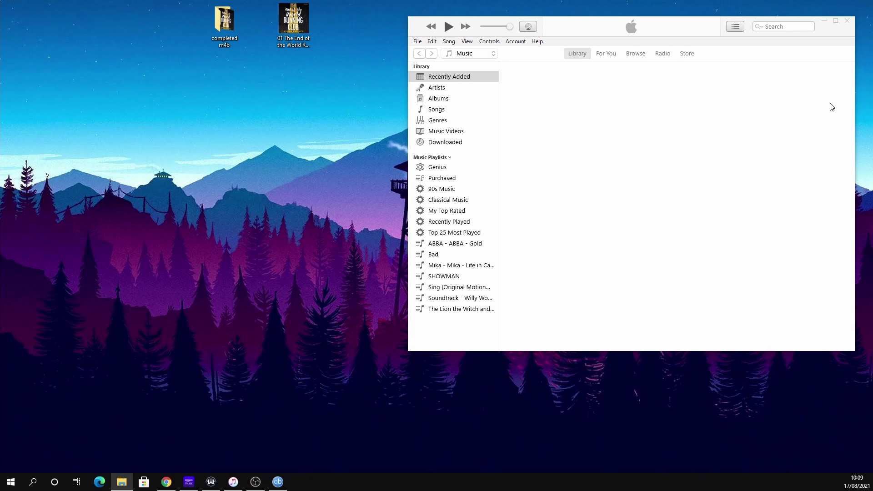